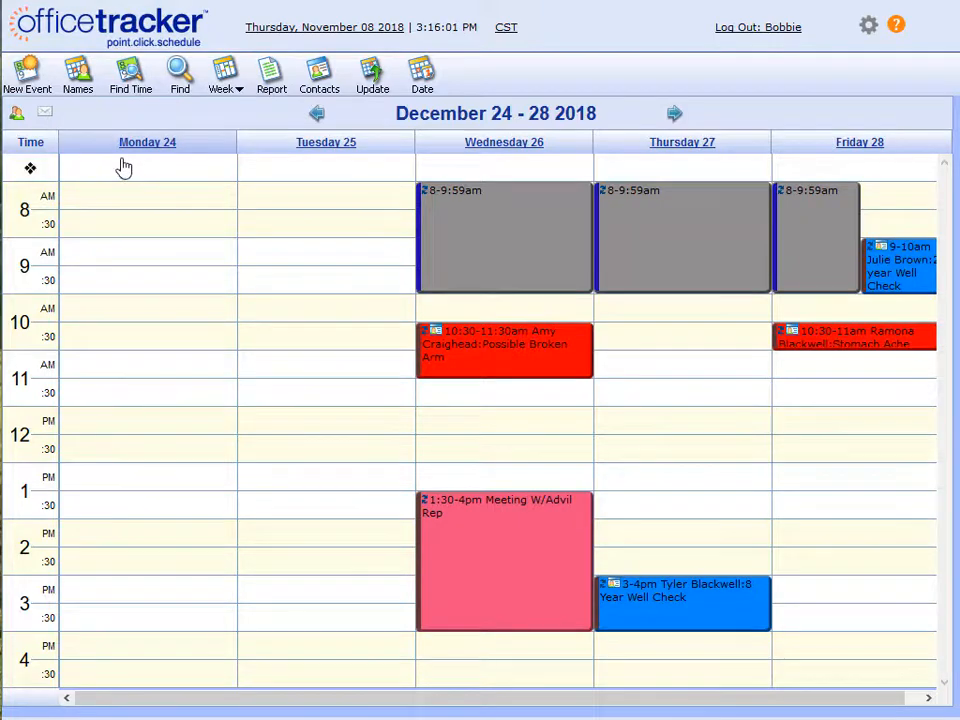
# Create a new event titled 'Office Closed for the Holidays'.
pyautogui.click(31, 82)
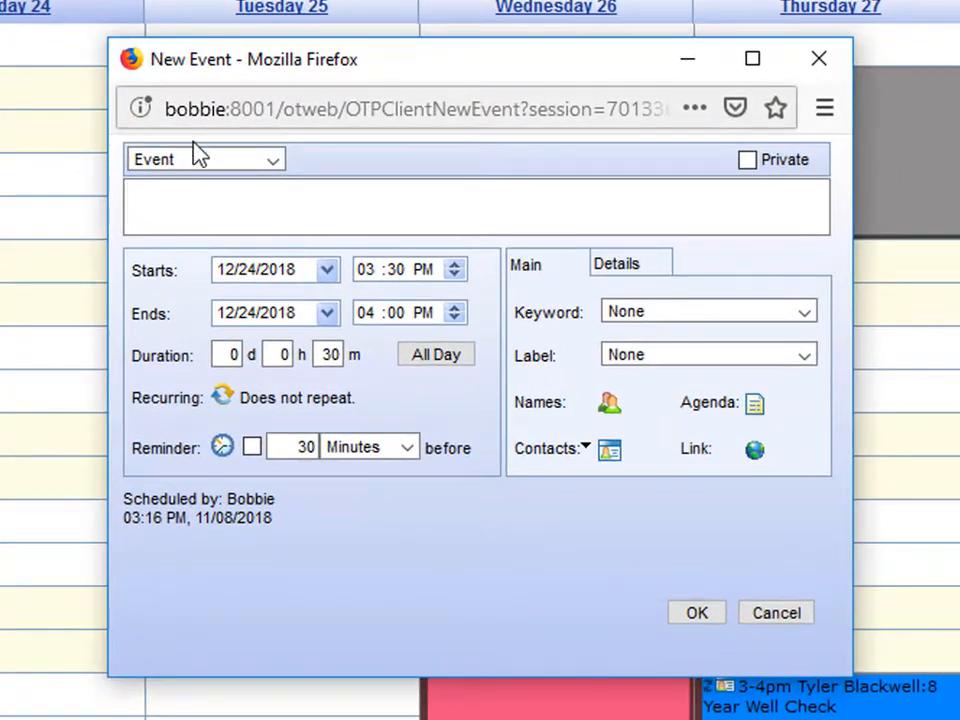
pyautogui.click(246, 199)
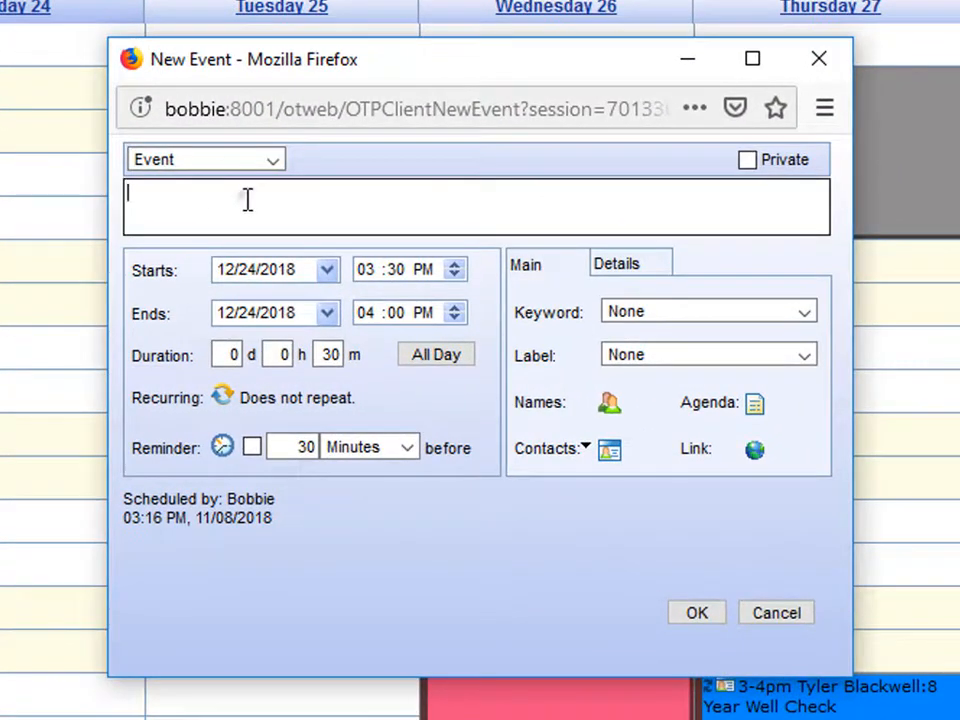
pyautogui.write('Office Closed for the Holidays')
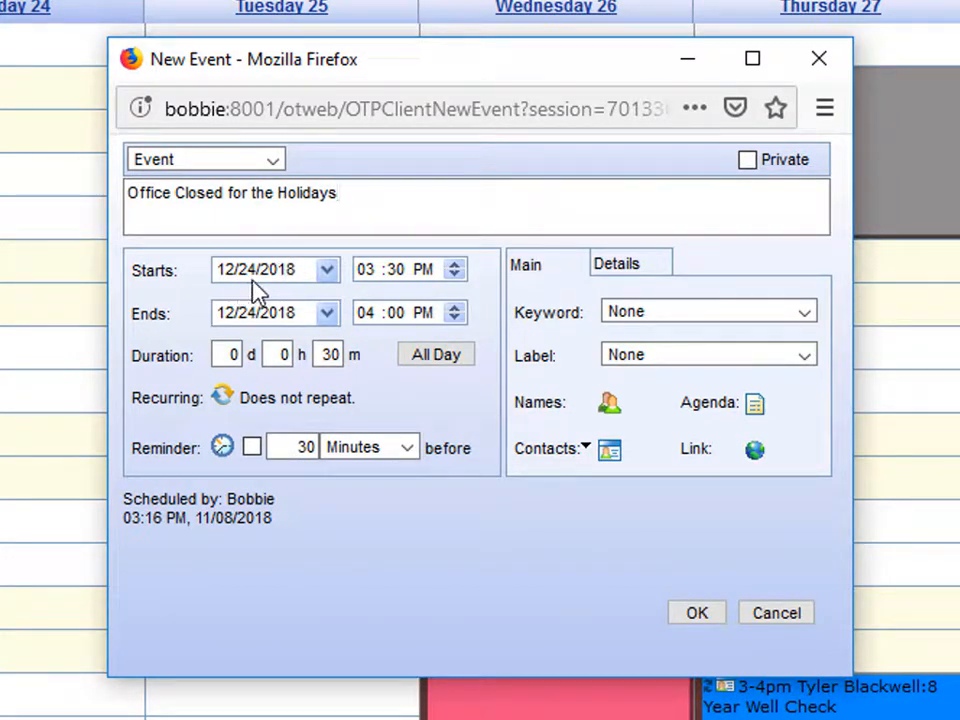
# Set the event's start time to 8:00 AM on 12/24/2018.
pyautogui.click(368, 269)
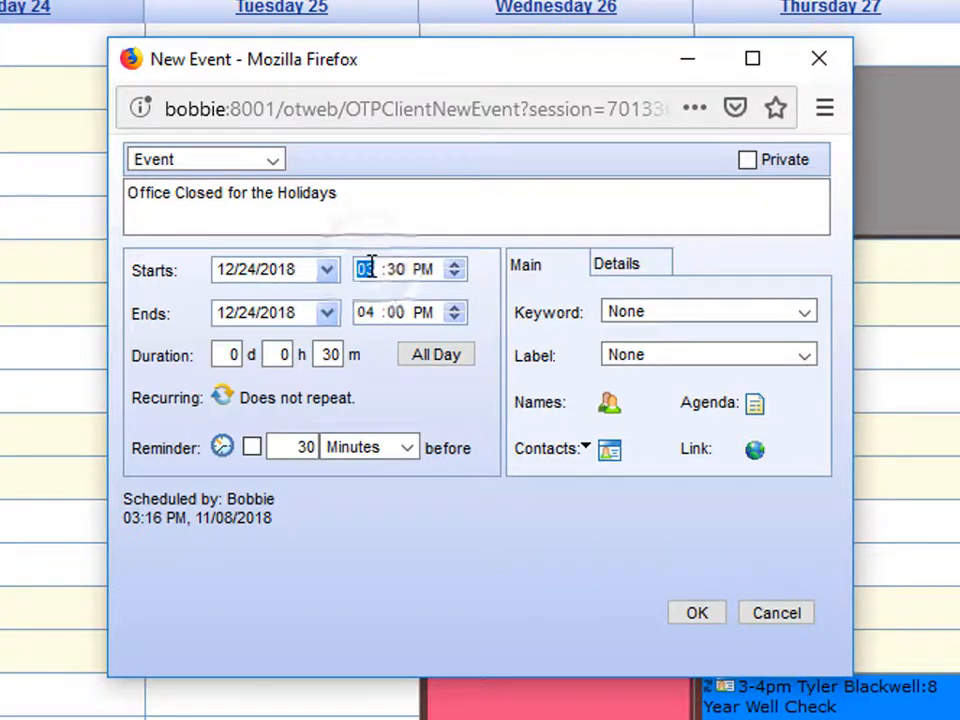
pyautogui.write('8')
pyautogui.click(390, 270)
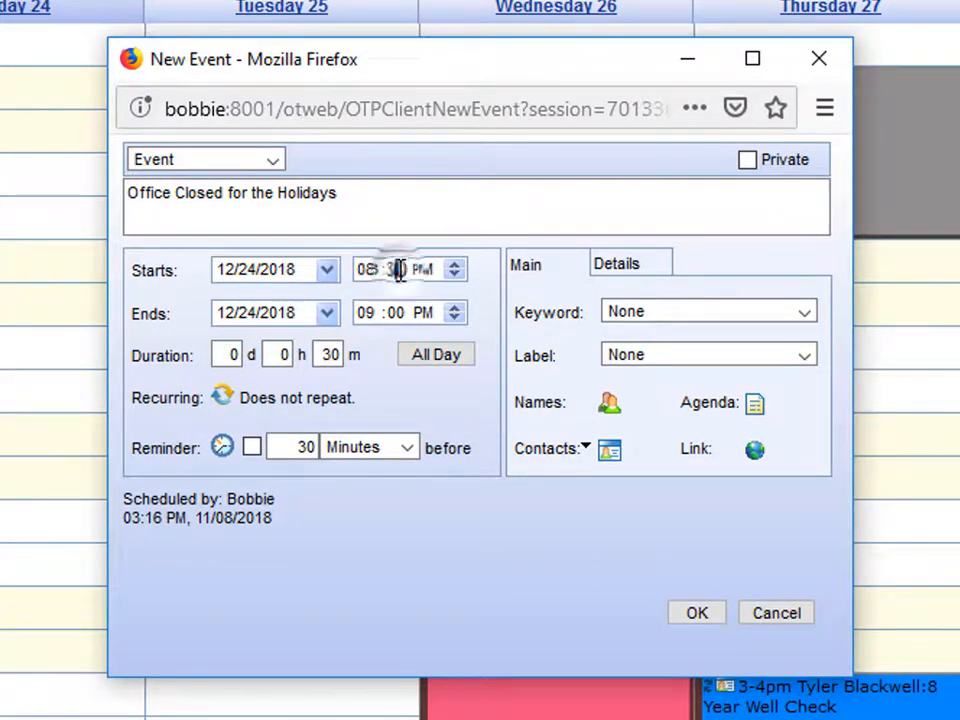
pyautogui.write('0')
pyautogui.click(428, 268)
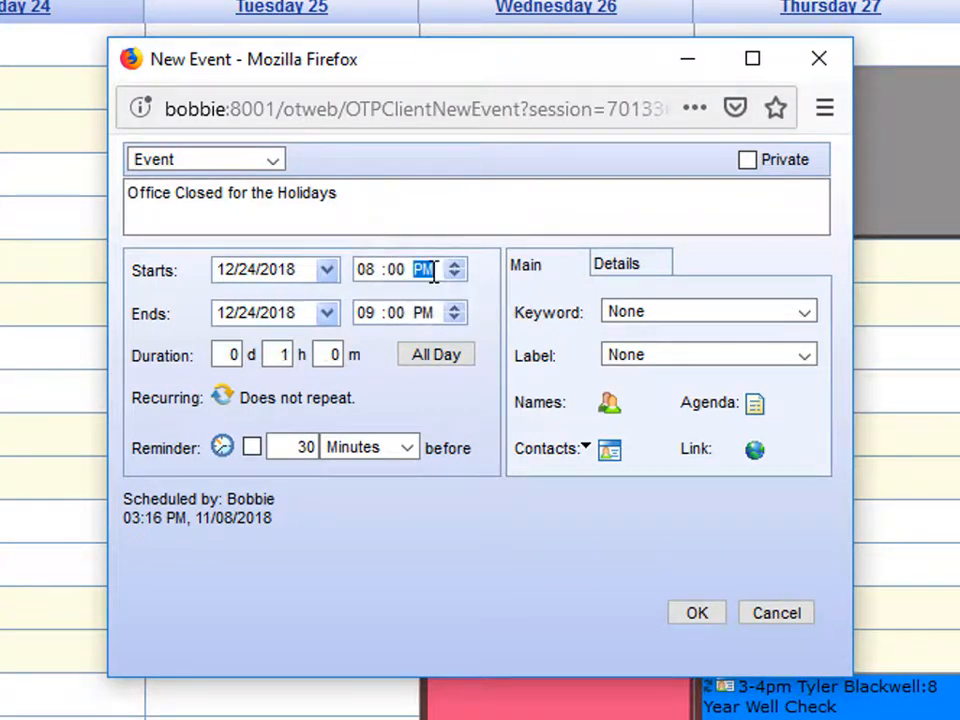
pyautogui.write('a')
pyautogui.click(444, 297)
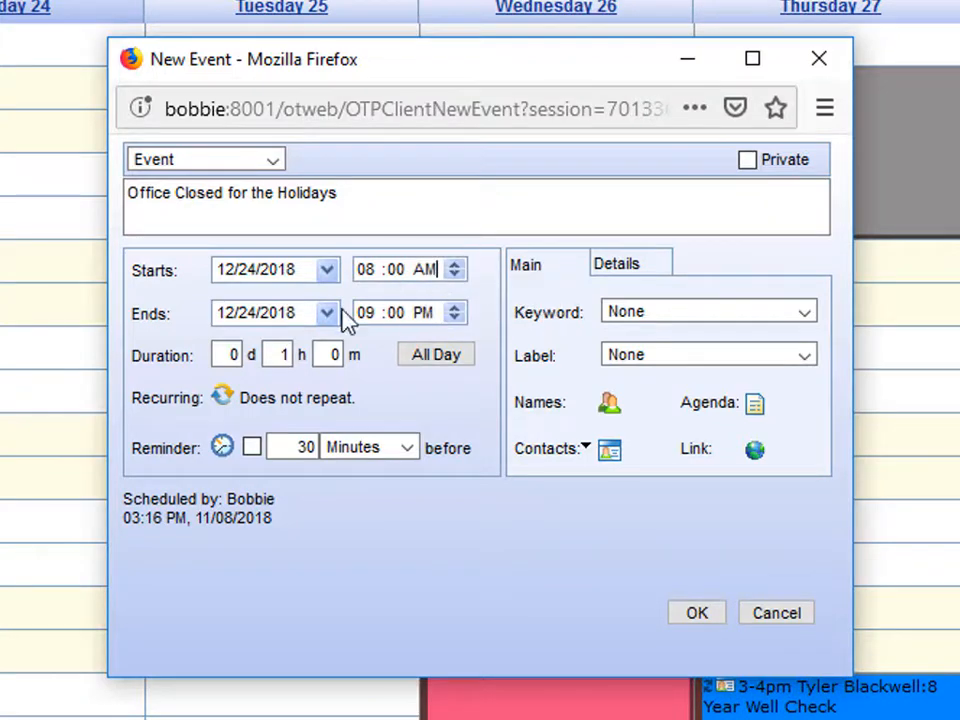
# Set the event to end at 6 PM on 12/25/2018.
pyautogui.click(249, 314)
pyautogui.click(253, 313)
pyautogui.write('25')
pyautogui.click(366, 313)
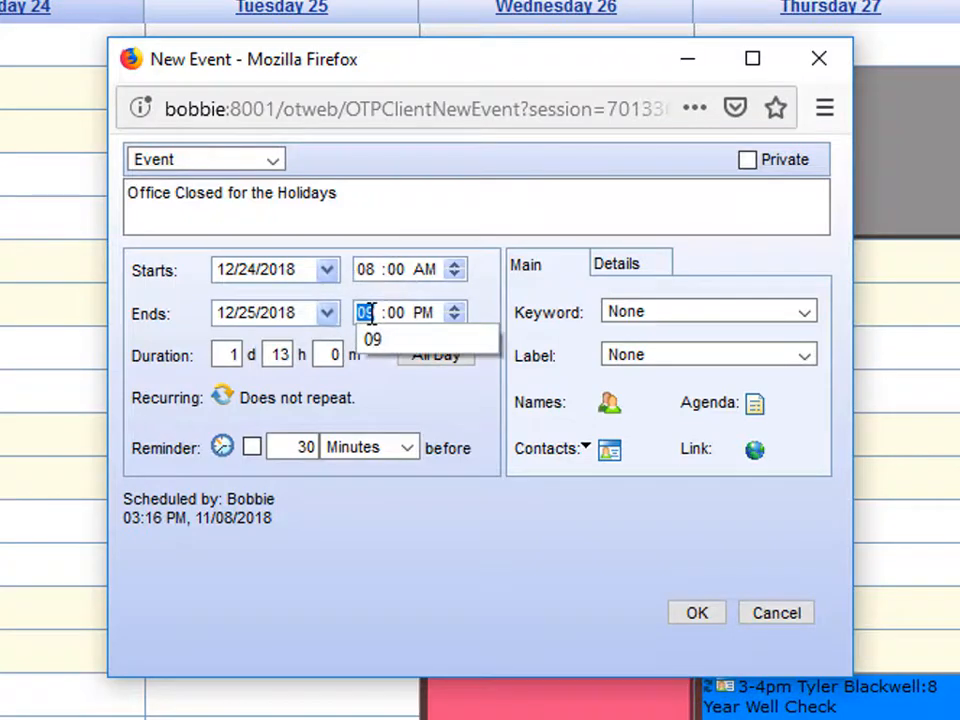
pyautogui.write('6')
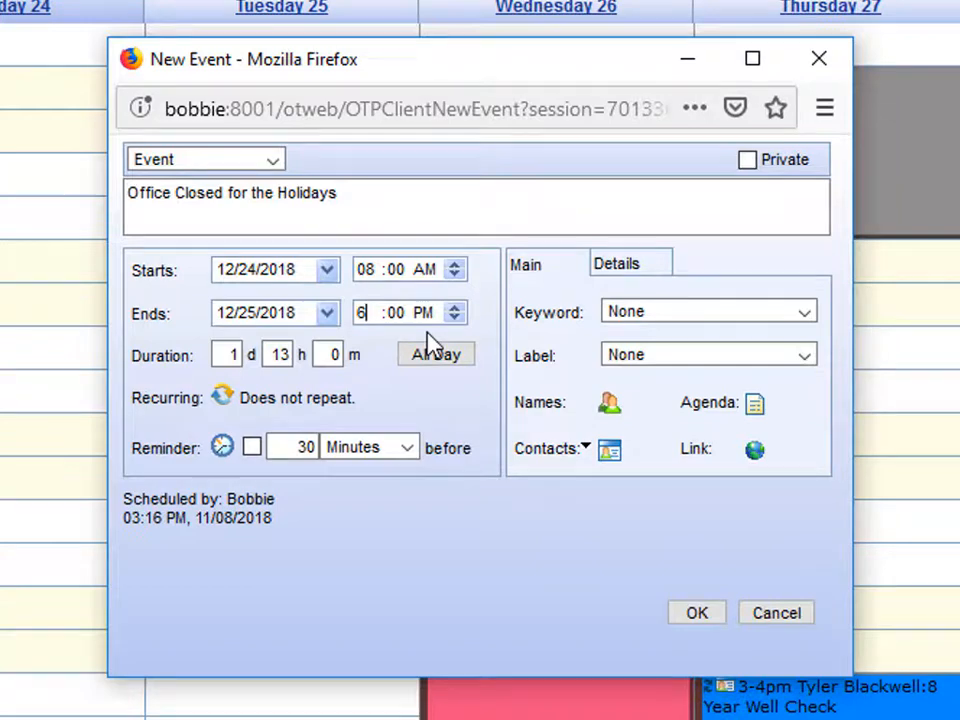
# Include all five doctors from the Doctors Office group, Dr. Blue through Dr. West, in the event.
pyautogui.click(607, 404)
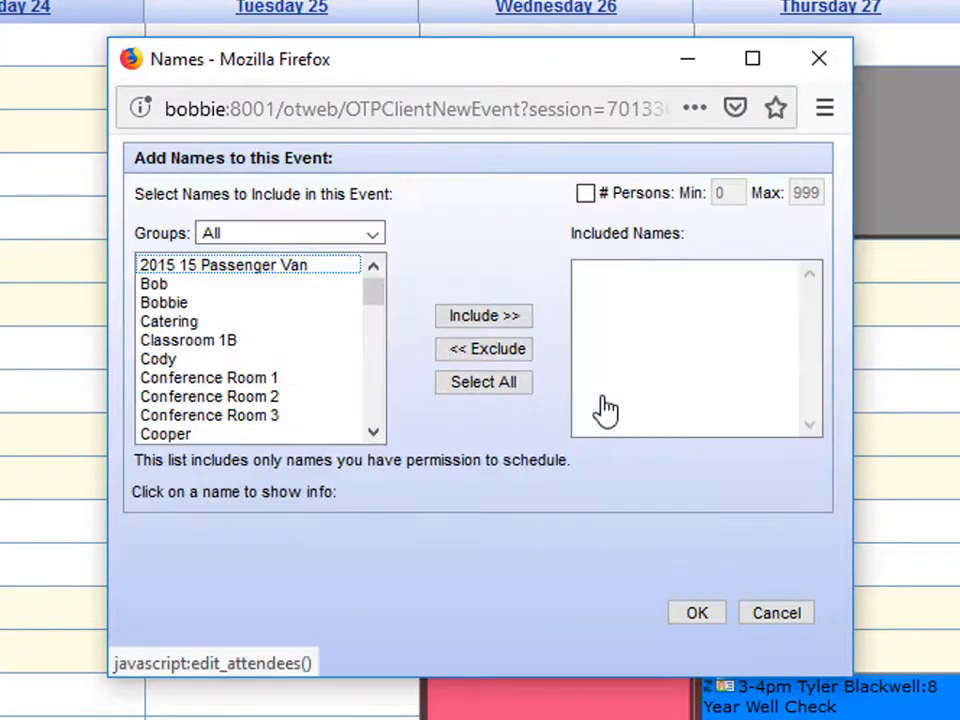
pyautogui.click(334, 242)
pyautogui.click(343, 294)
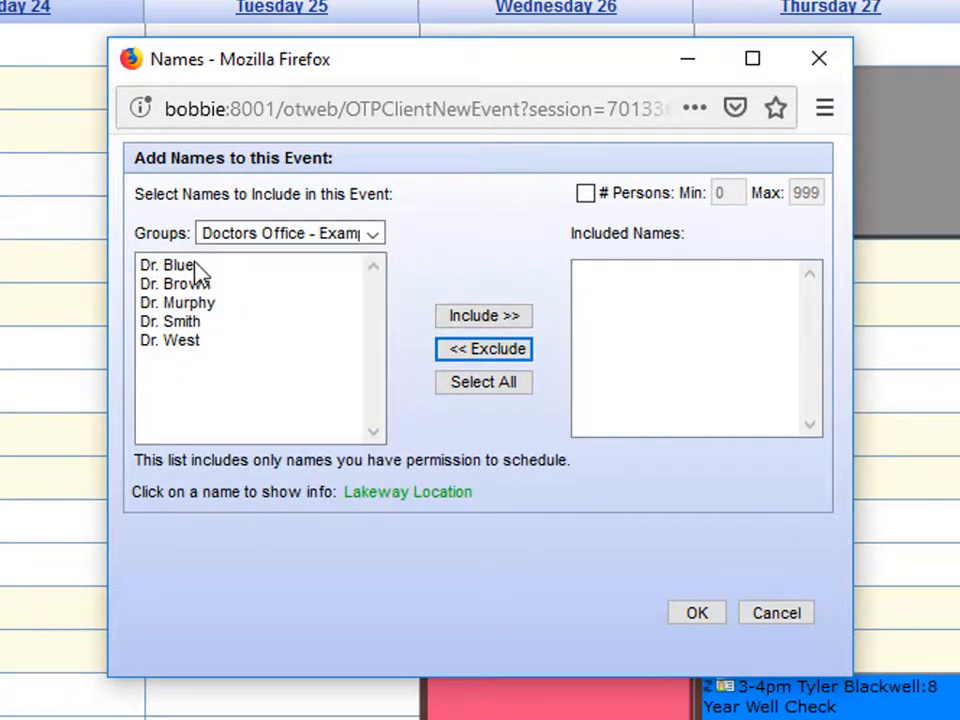
pyautogui.click(197, 268)
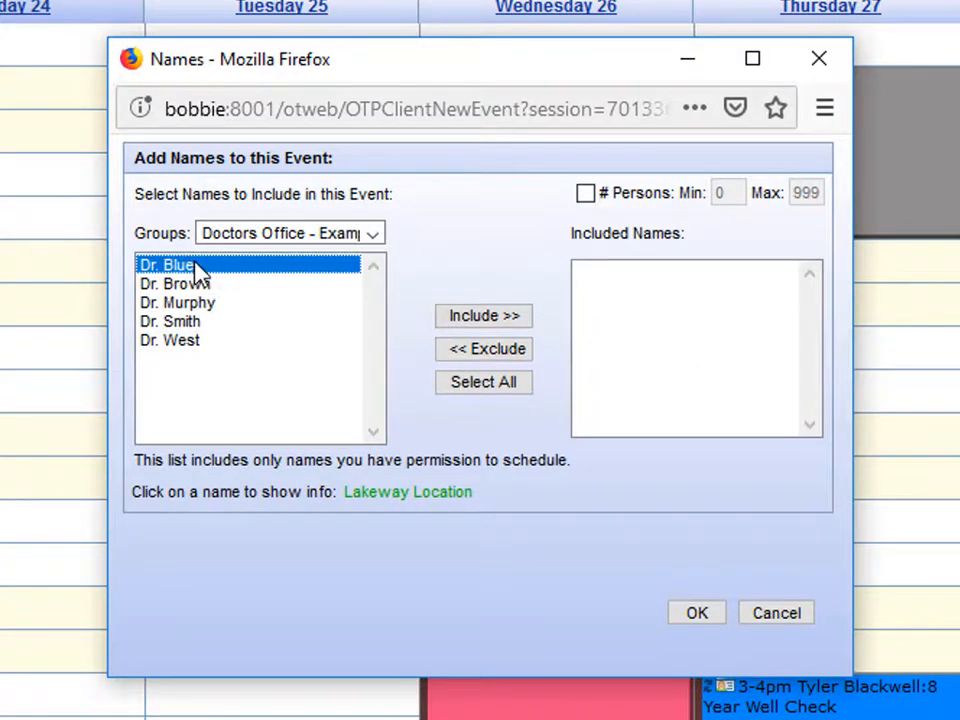
pyautogui.keyDown('shift'); pyautogui.click(189, 342); pyautogui.keyUp('shift')
pyautogui.click(467, 326)
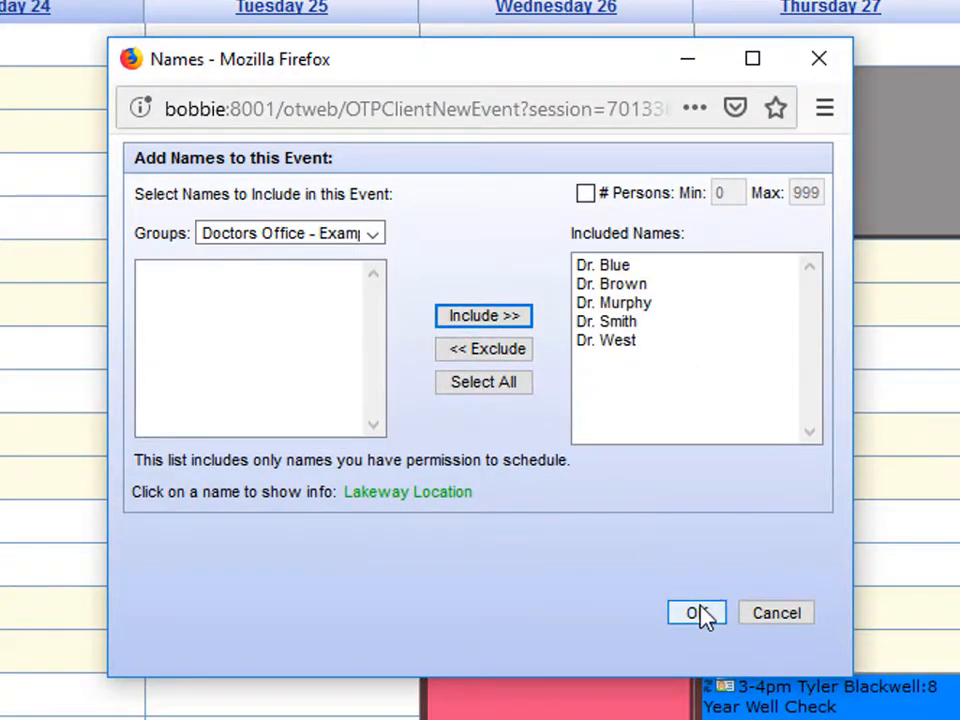
pyautogui.click(699, 615)
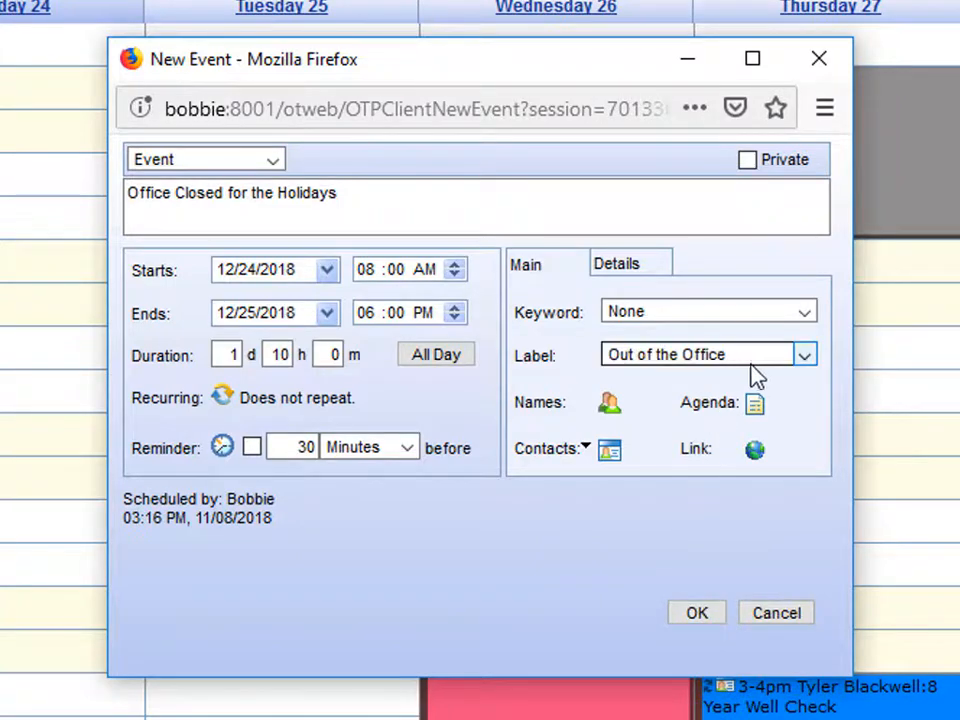
# Label the event 'Out of the Office'.
pyautogui.click(758, 358)
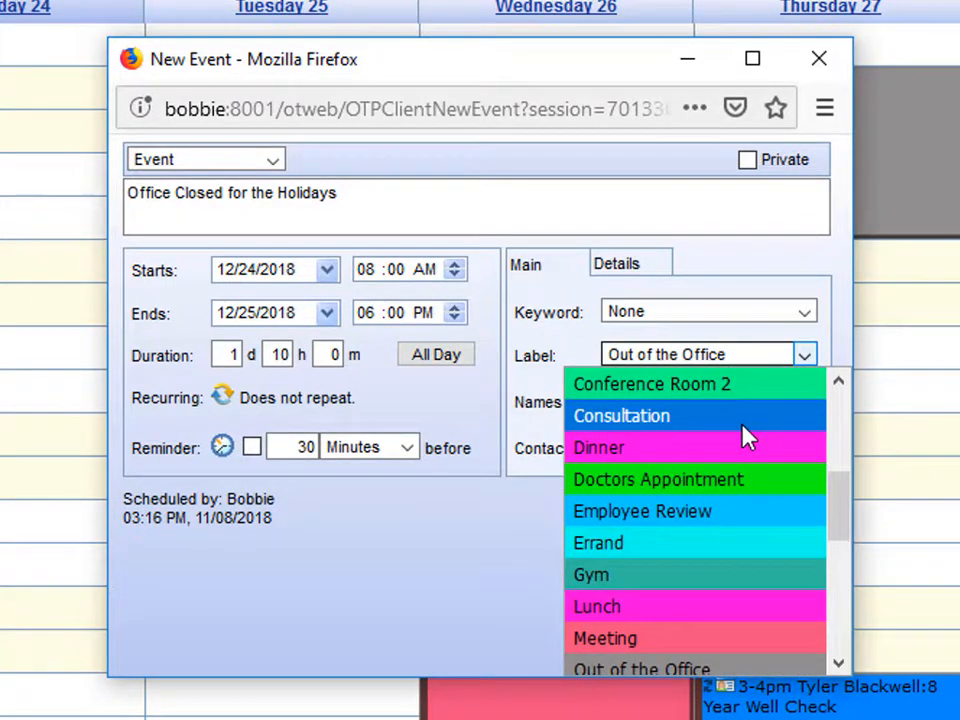
pyautogui.scroll(-2, 744, 437)
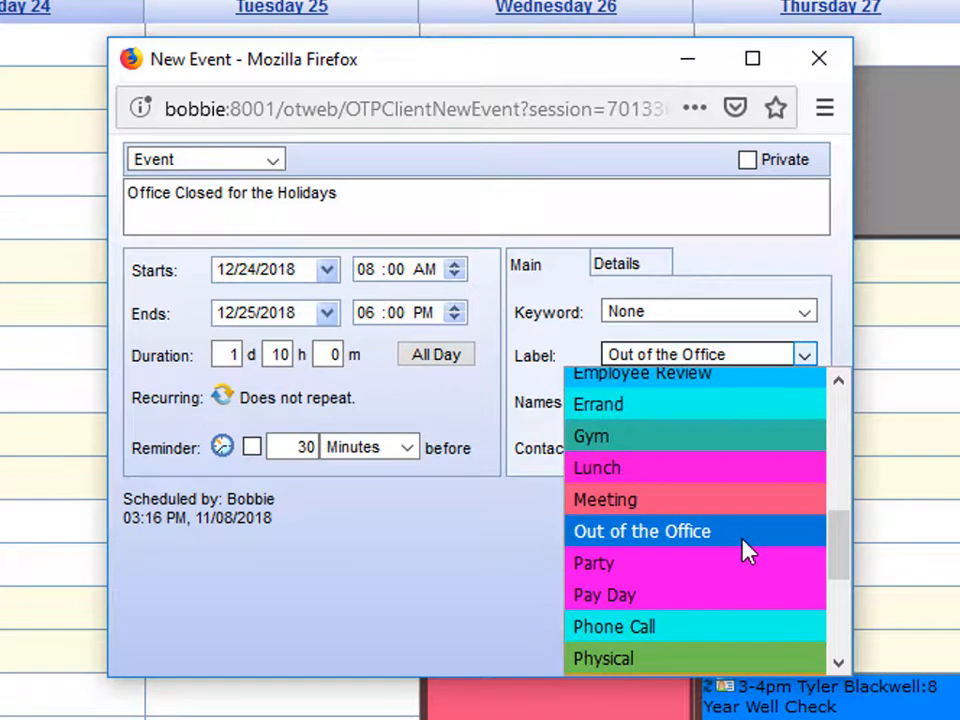
pyautogui.click(744, 544)
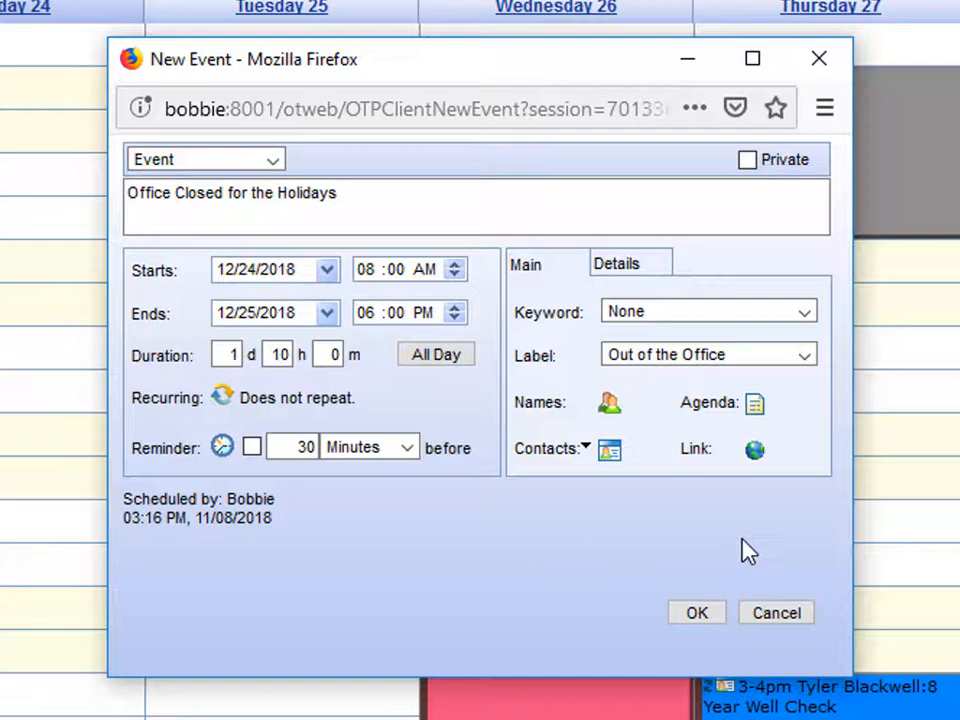
# Make the event repeat yearly until 12/24/2030.
pyautogui.click(221, 397)
pyautogui.click(281, 201)
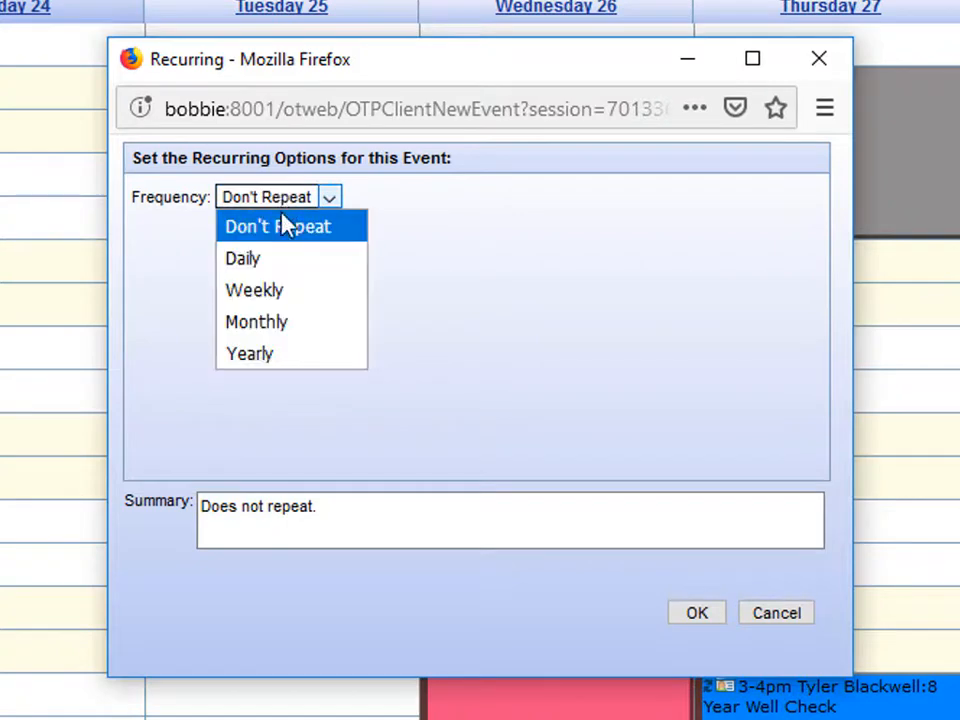
pyautogui.click(296, 360)
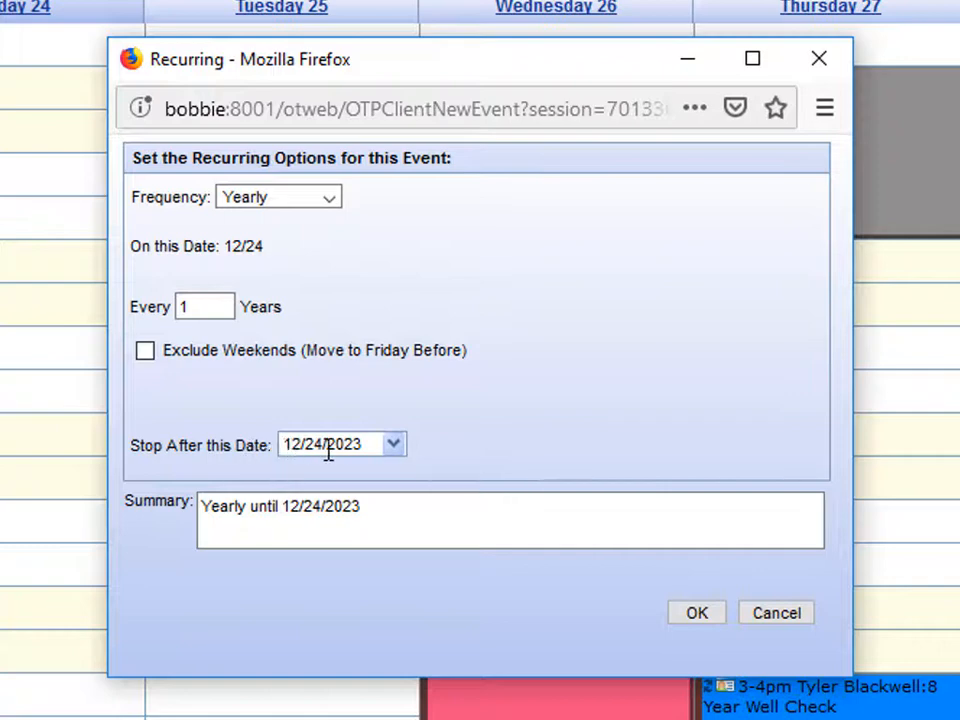
pyautogui.click(371, 444)
pyautogui.write('30')
pyautogui.click(699, 620)
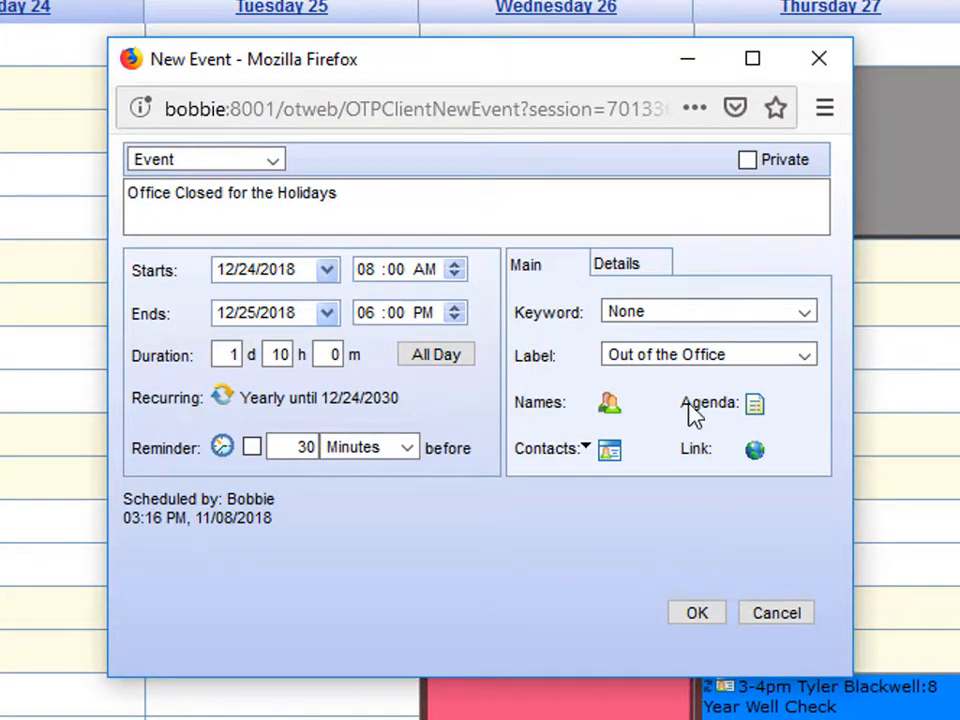
# Give the event a Christmas tree icon in Details and save it.
pyautogui.click(652, 268)
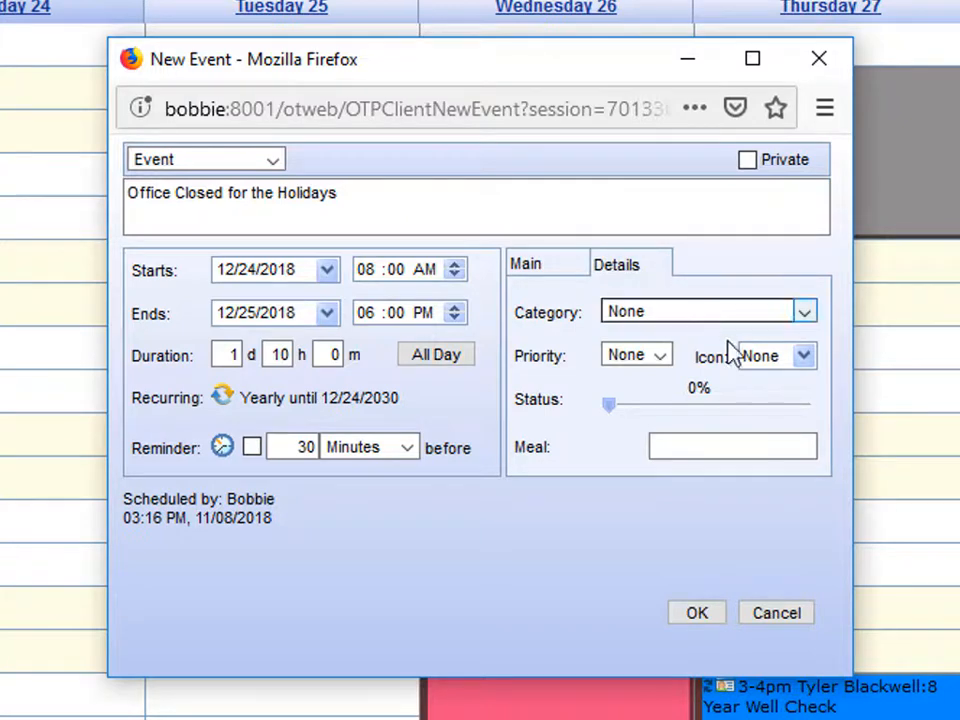
pyautogui.click(802, 360)
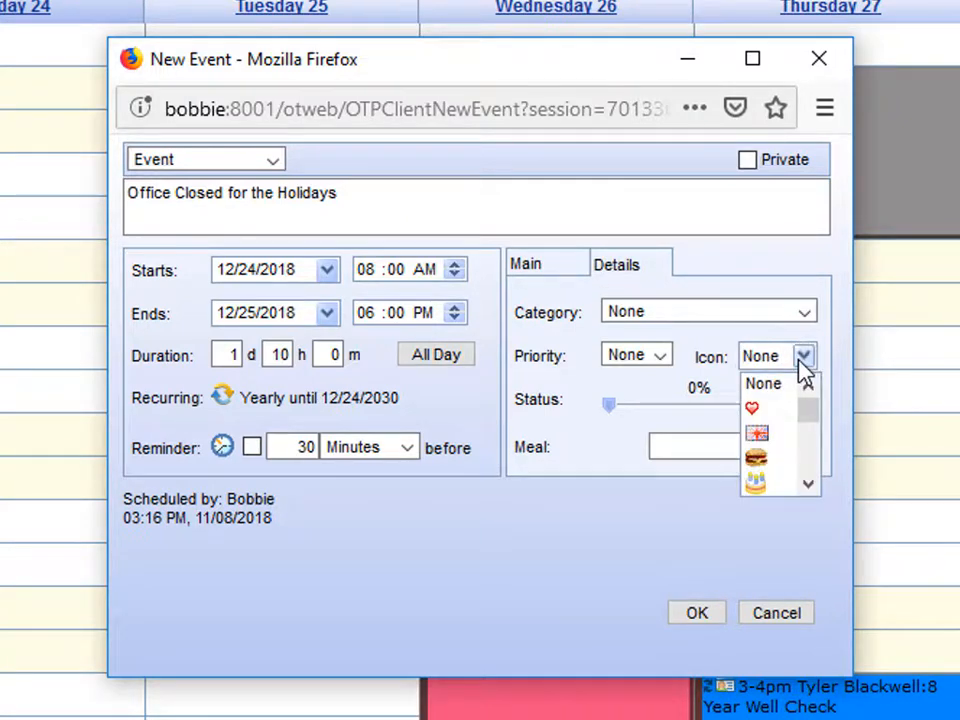
pyautogui.click(812, 484)
pyautogui.click(812, 486)
pyautogui.scroll(-2, 784, 450)
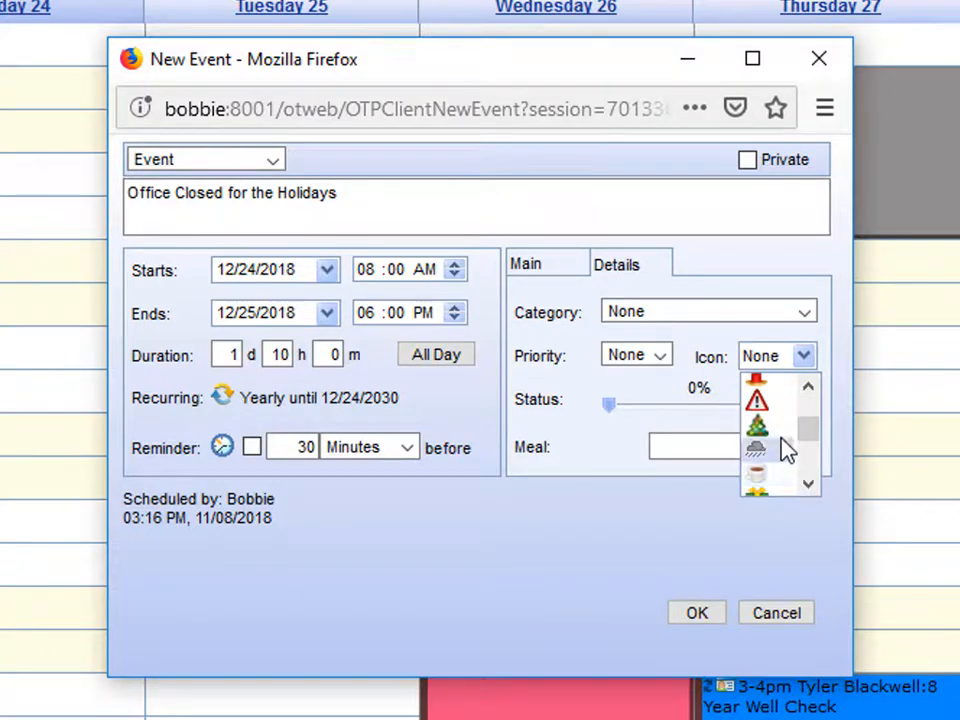
pyautogui.click(784, 450)
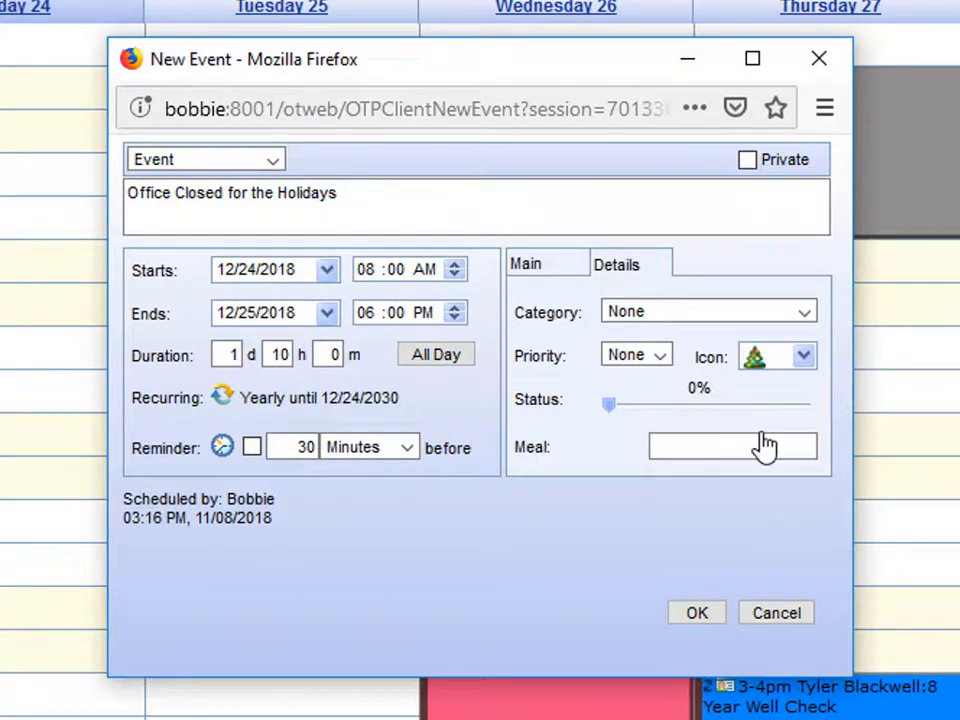
pyautogui.click(697, 615)
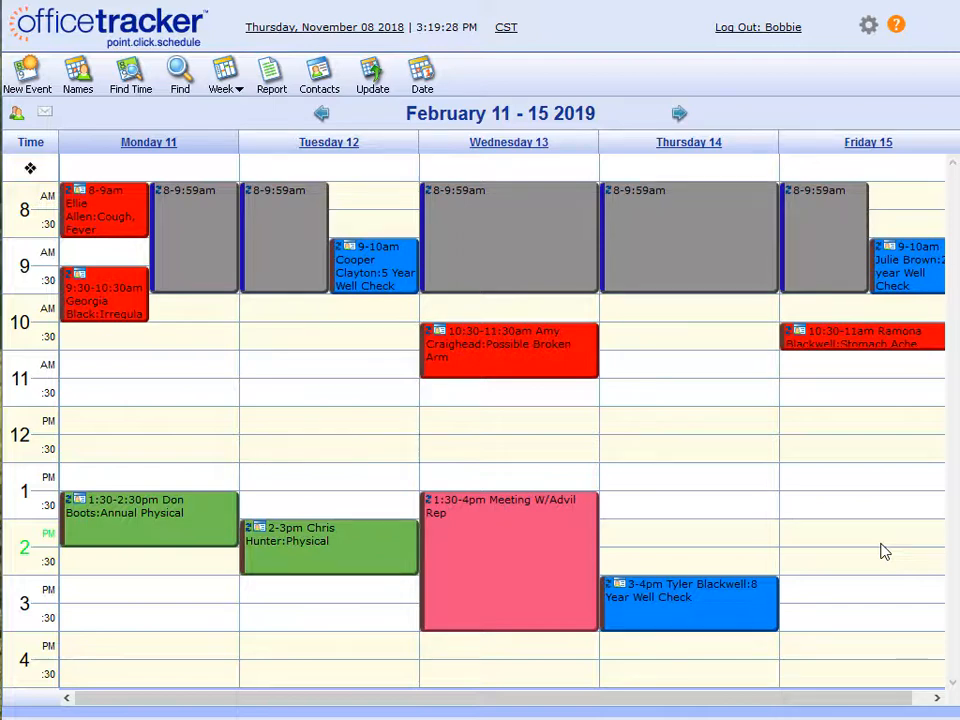
# Begin a new event dated 02/11/2019 from the February 11–15, 2019 week view.
pyautogui.click(27, 78)
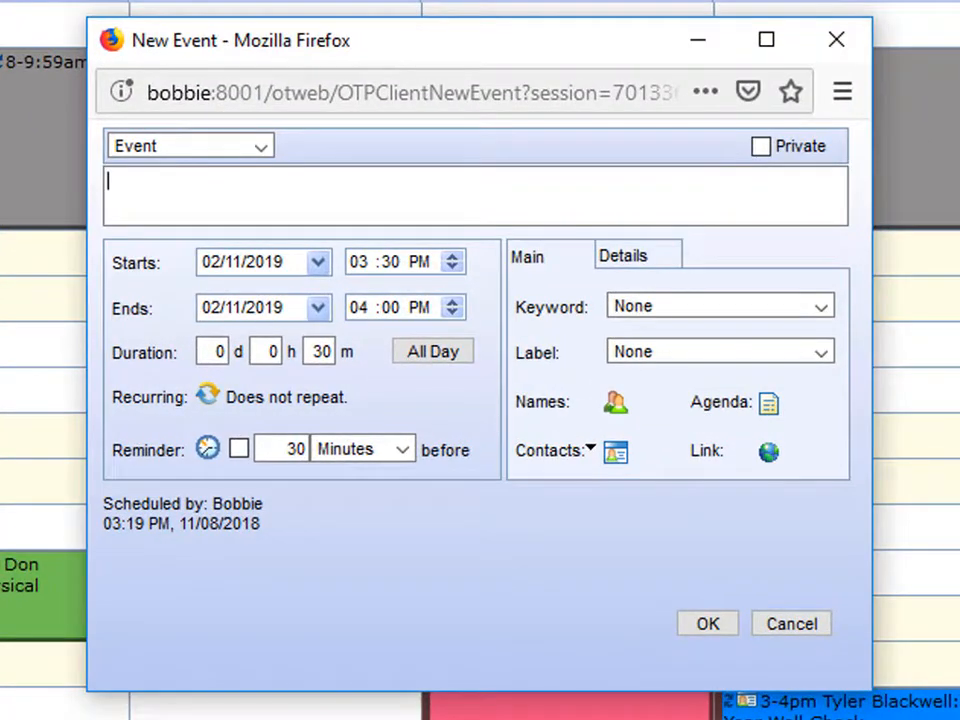
# Make it a non-timed event titled 'Valentine's Day'.
pyautogui.click(262, 148)
pyautogui.click(265, 218)
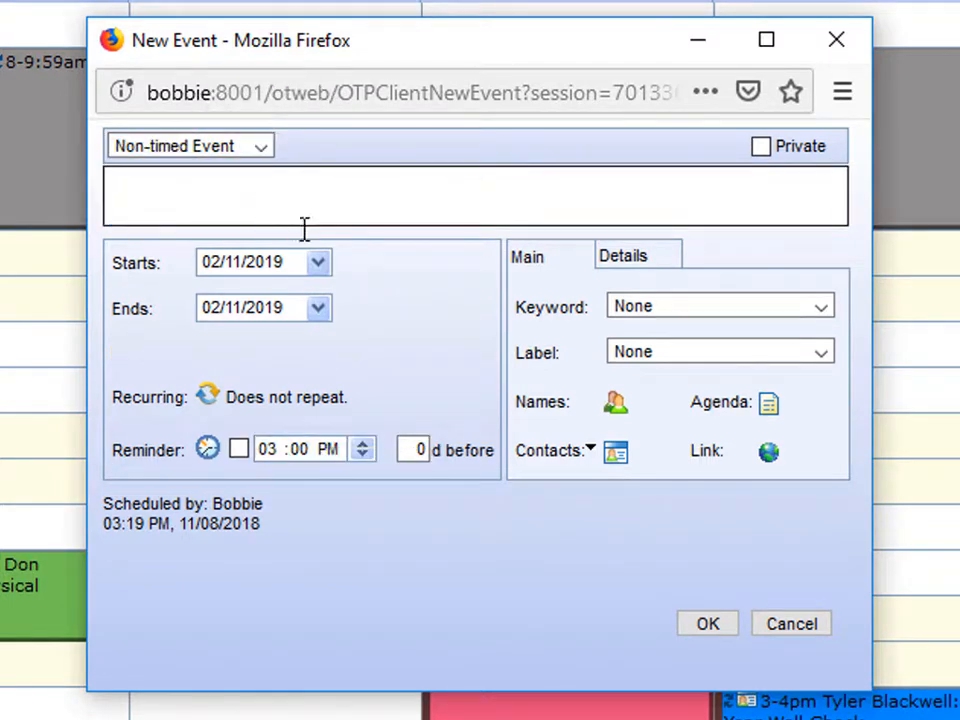
pyautogui.click(360, 206)
pyautogui.write("Valentine's Day")
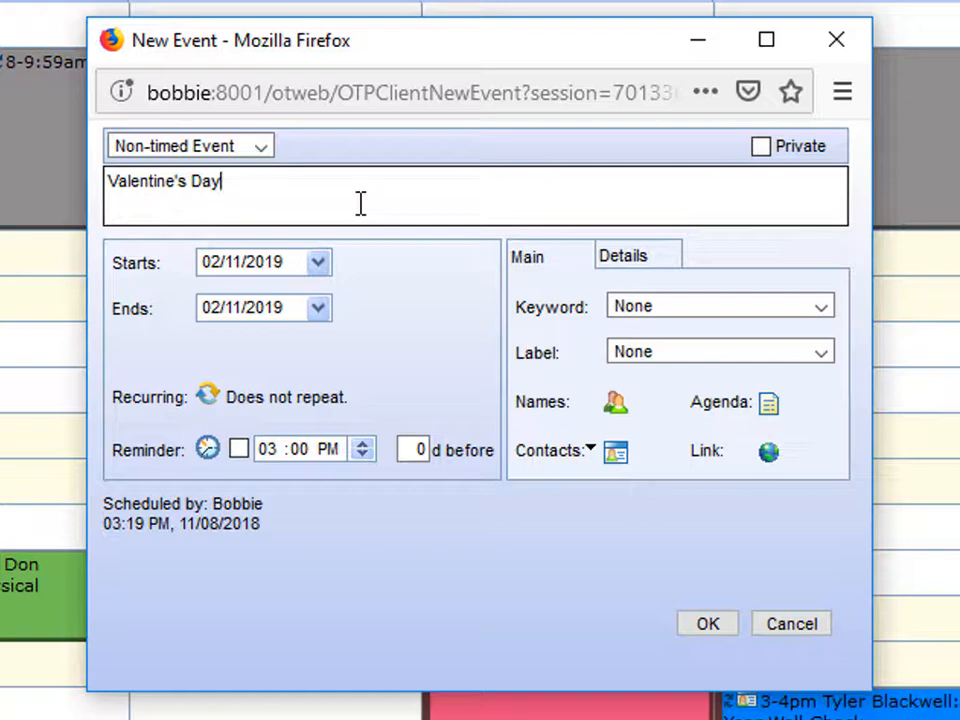
# Set both the start and end dates to 02/14/2019.
pyautogui.click(222, 262)
pyautogui.doubleClick(238, 262)
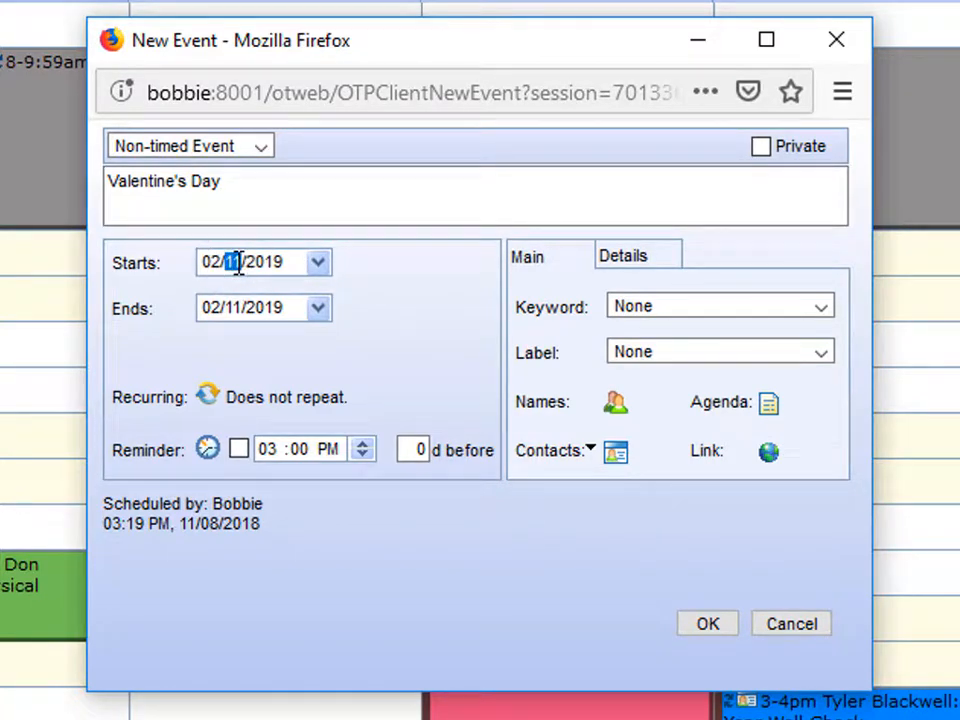
pyautogui.write('14')
pyautogui.doubleClick(230, 308)
pyautogui.write('14')
# Include all five doctors from the Doctors Office group in the event.
pyautogui.click(612, 408)
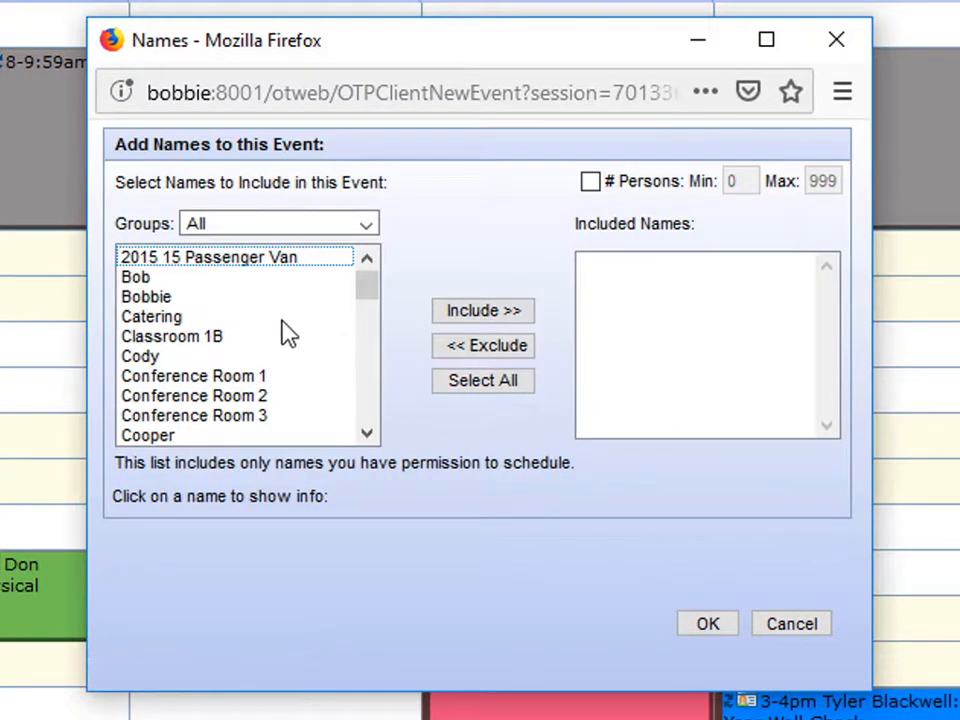
pyautogui.click(252, 226)
pyautogui.click(279, 289)
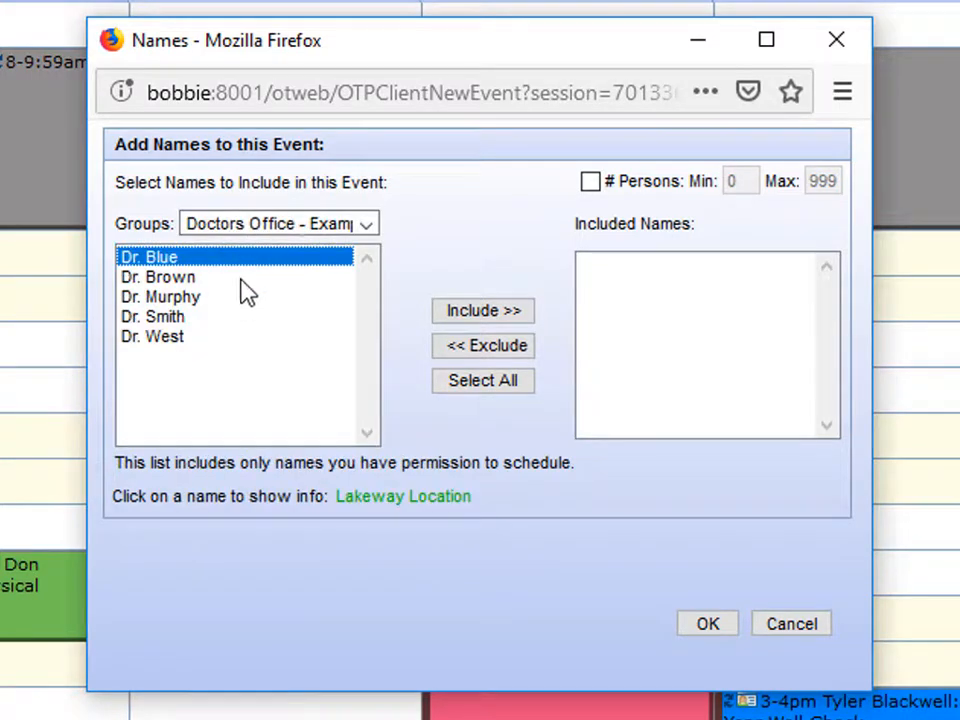
pyautogui.keyDown('shift'); pyautogui.click(186, 342); pyautogui.keyUp('shift')
pyautogui.click(490, 314)
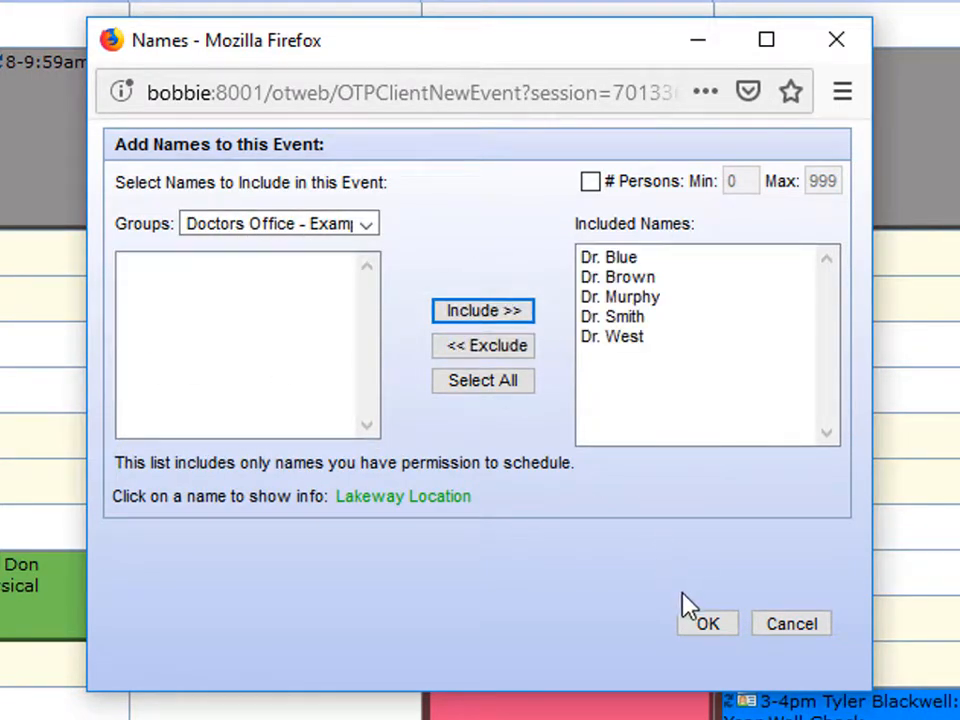
pyautogui.click(707, 624)
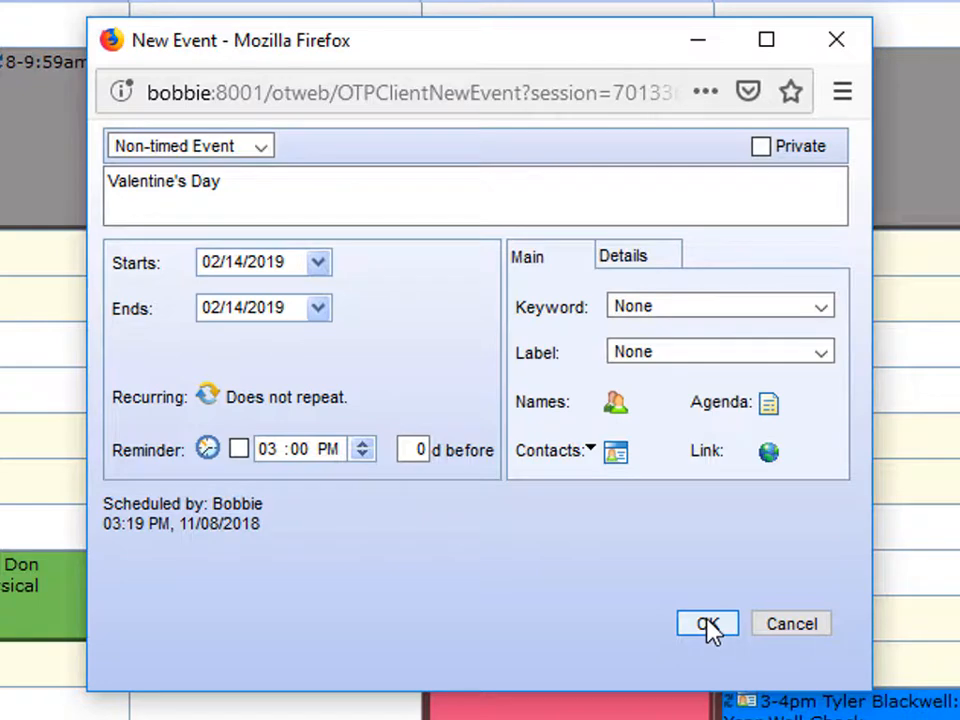
# Make Valentine's Day repeat yearly, stopping on 02/11/2030.
pyautogui.click(212, 395)
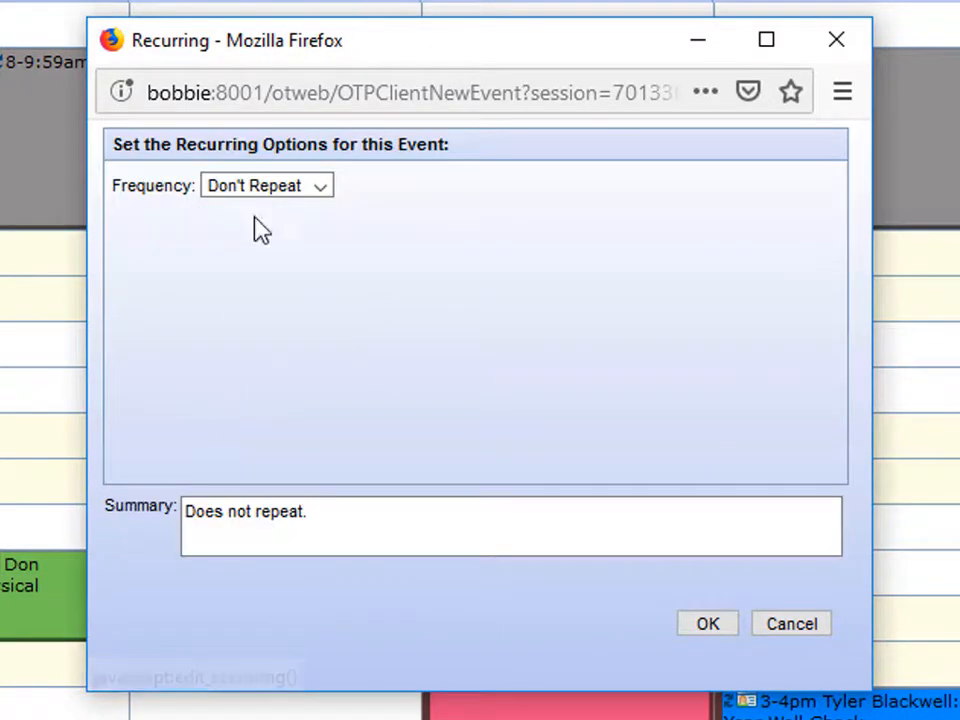
pyautogui.click(272, 188)
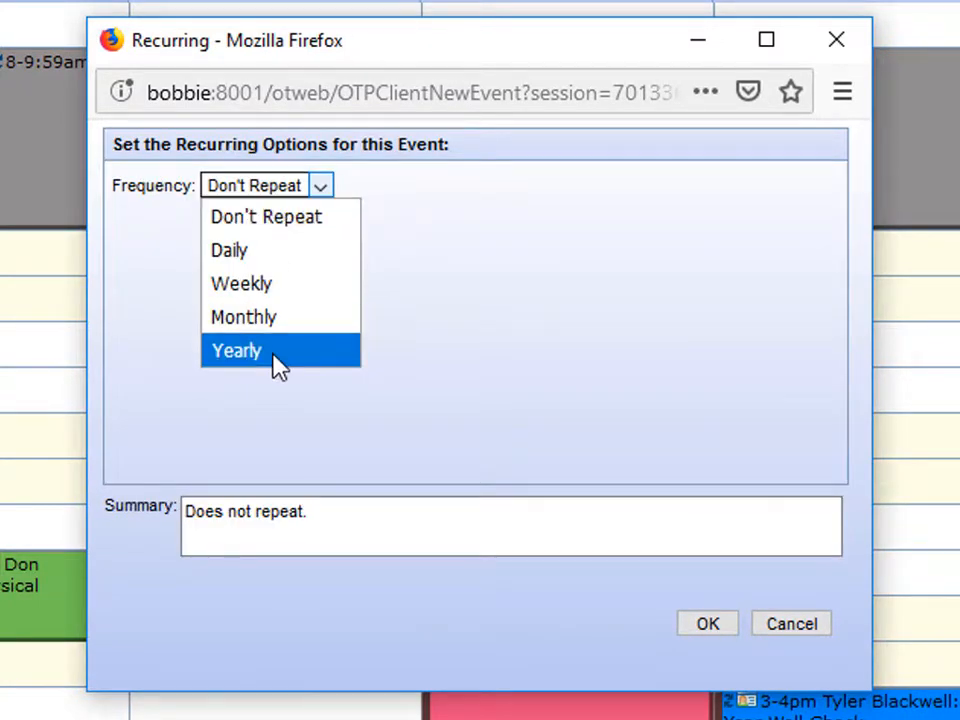
pyautogui.click(275, 352)
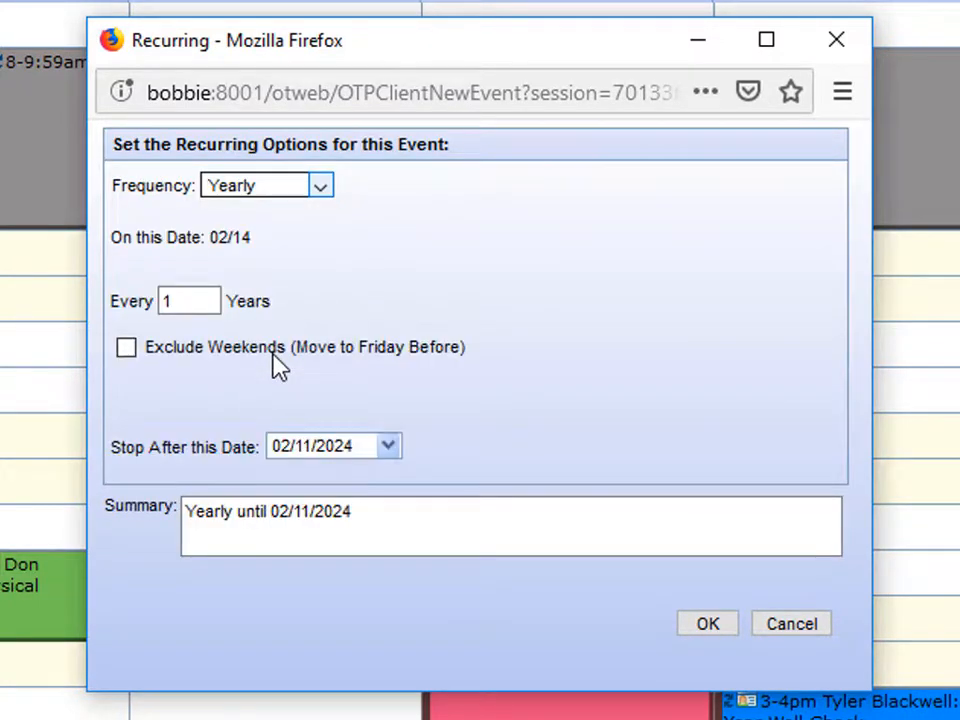
pyautogui.click(360, 445)
pyautogui.press('BackSpace')
pyautogui.press('BackSpace')
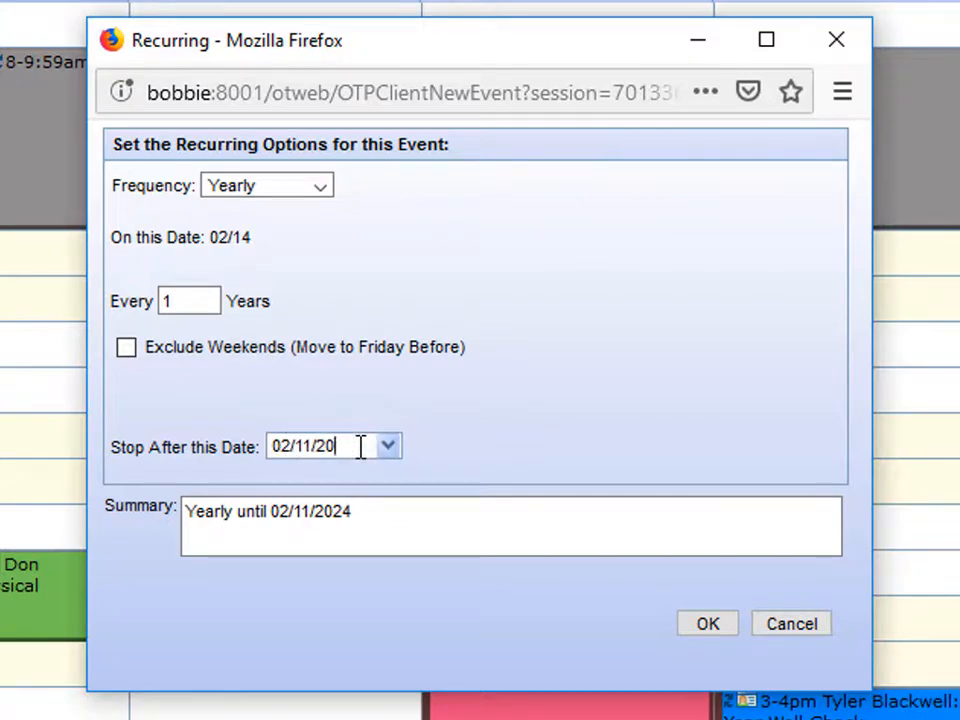
pyautogui.click(707, 624)
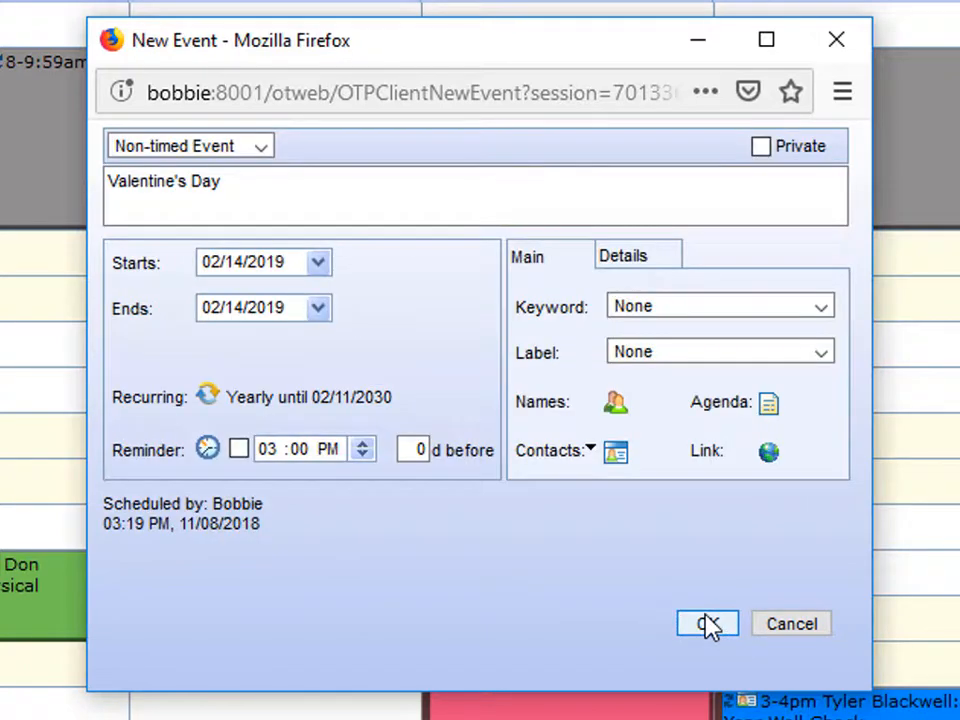
# Give the event a heart icon and save it to Thursday the 14th.
pyautogui.click(676, 265)
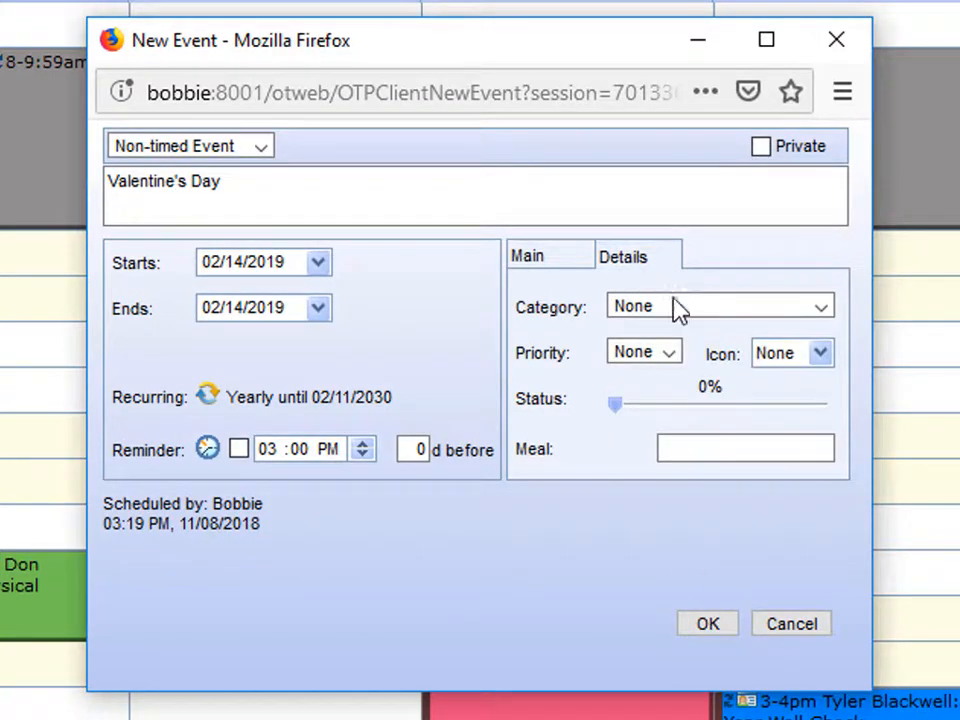
pyautogui.click(819, 356)
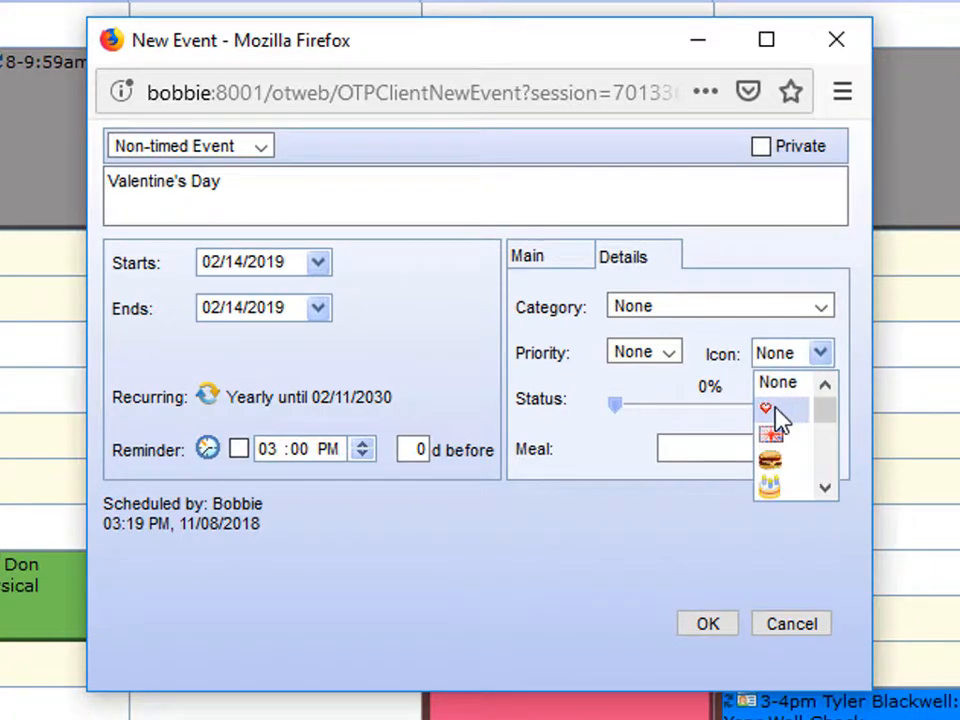
pyautogui.click(775, 412)
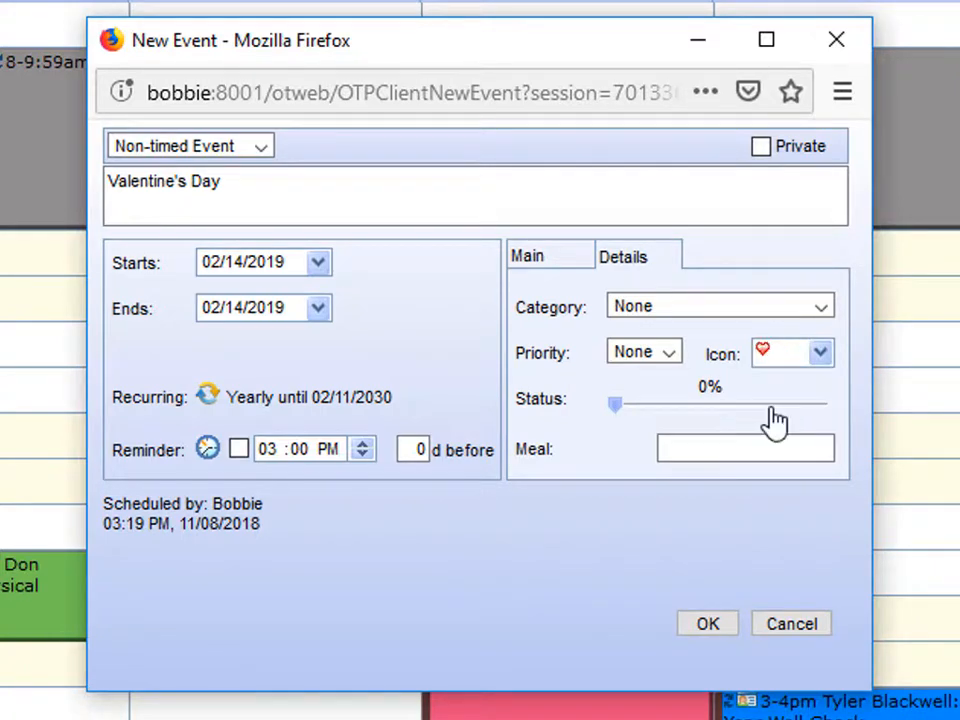
pyautogui.click(722, 626)
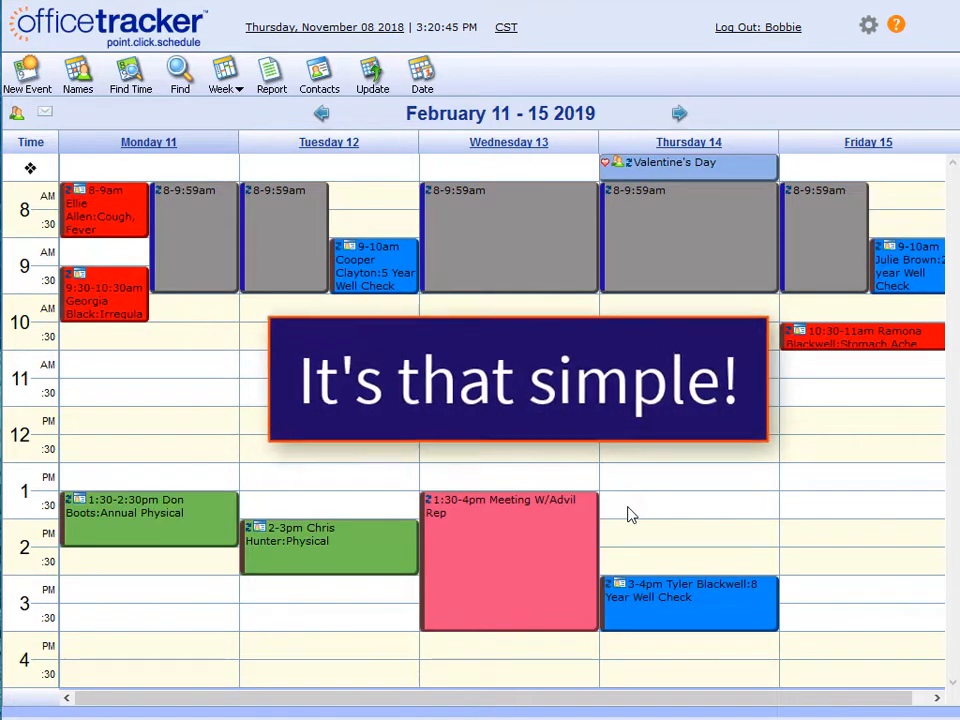